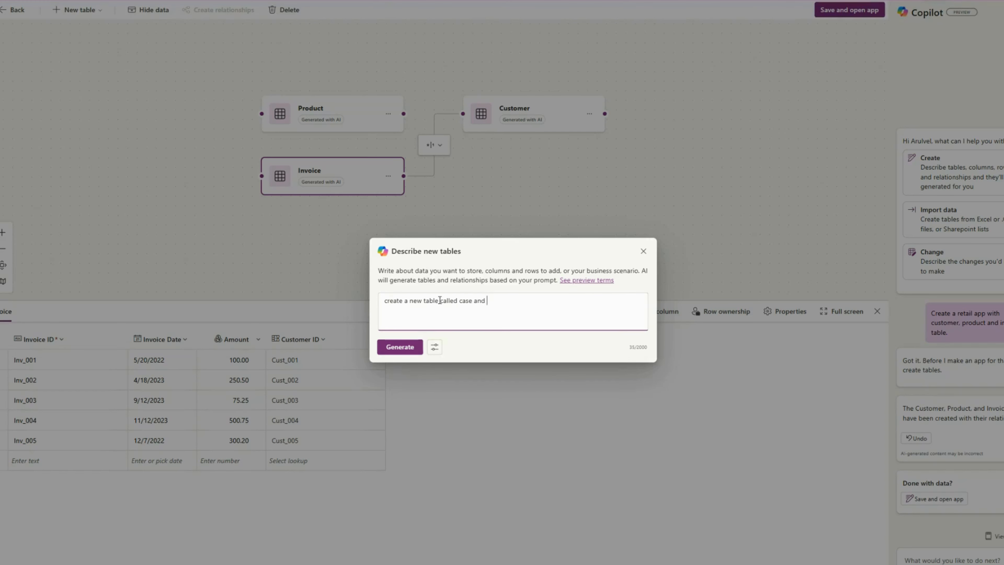
Try to generate a table from the description "create a new table called case" after reviewing the table options
text(li)
key(BackSpace)
key(BackSpace)
key(BackSpace)
key(BackSpace)
key(BackSpace)
key(BackSpace)
key(BackSpace)
click(434, 347)
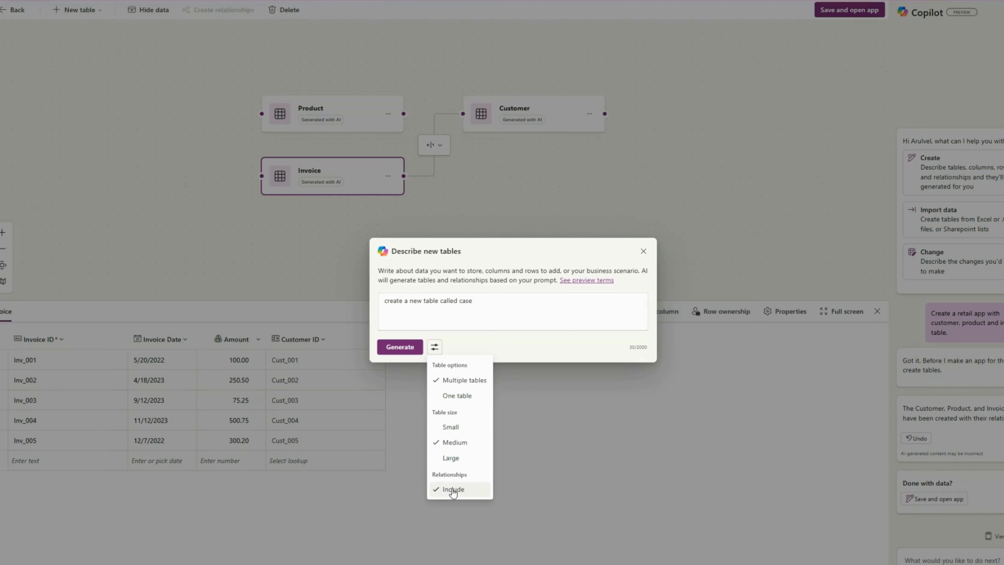
click(399, 347)
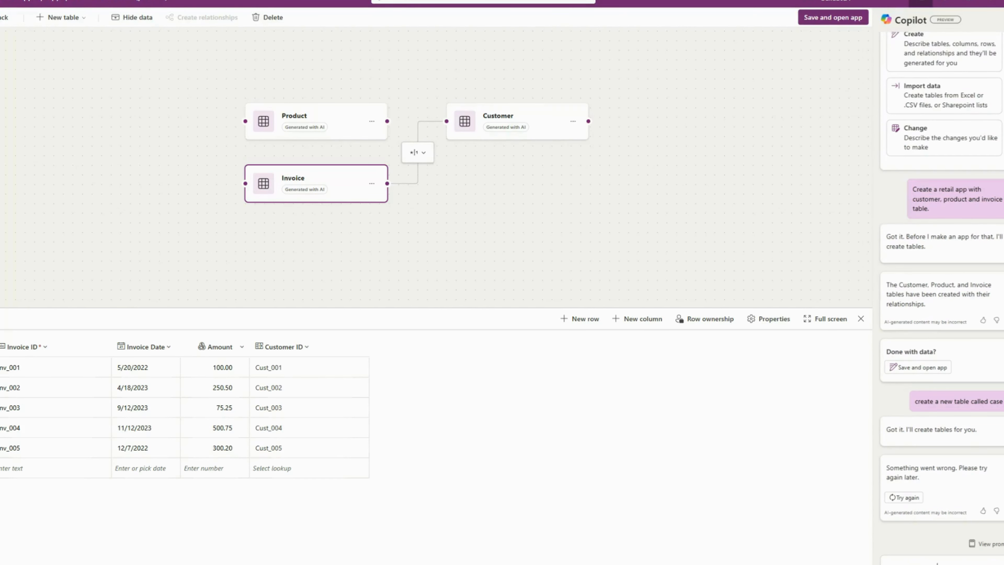
Ask Copilot to "create a table name Case" and nudge the Case table slightly in the diagram
key(Return)
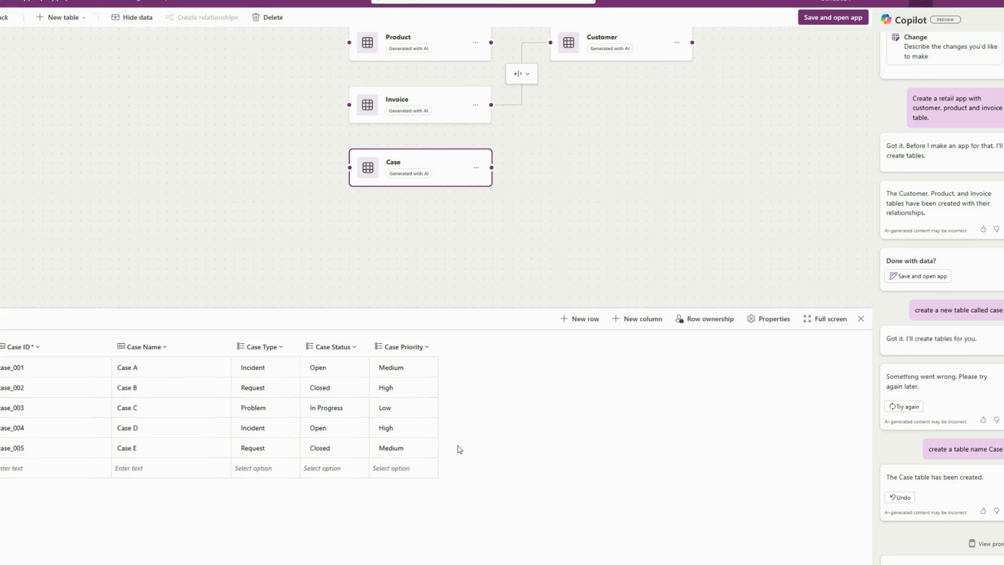
drag(640, 173, 553, 215)
scroll(566, 234, up, 3)
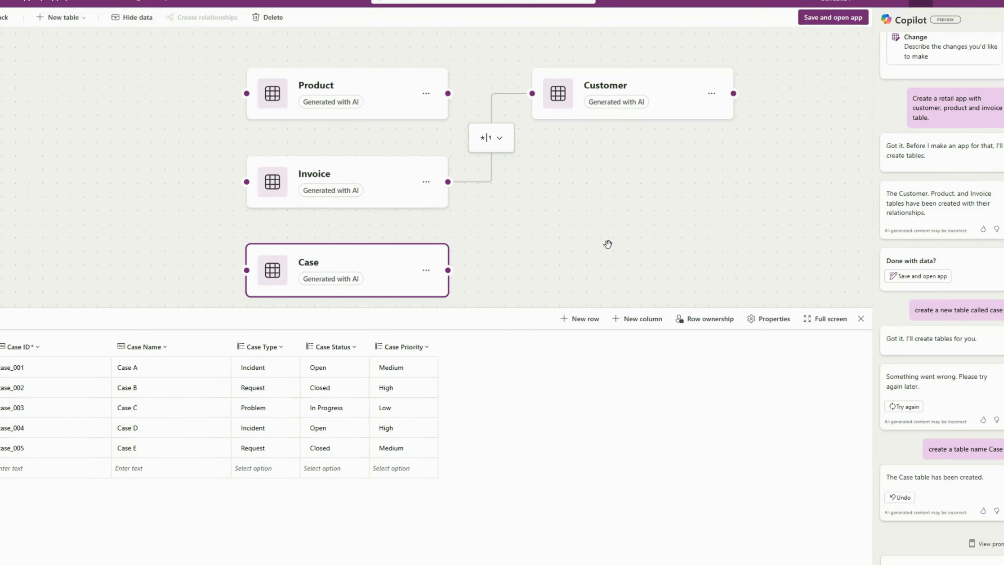
drag(389, 269, 390, 270)
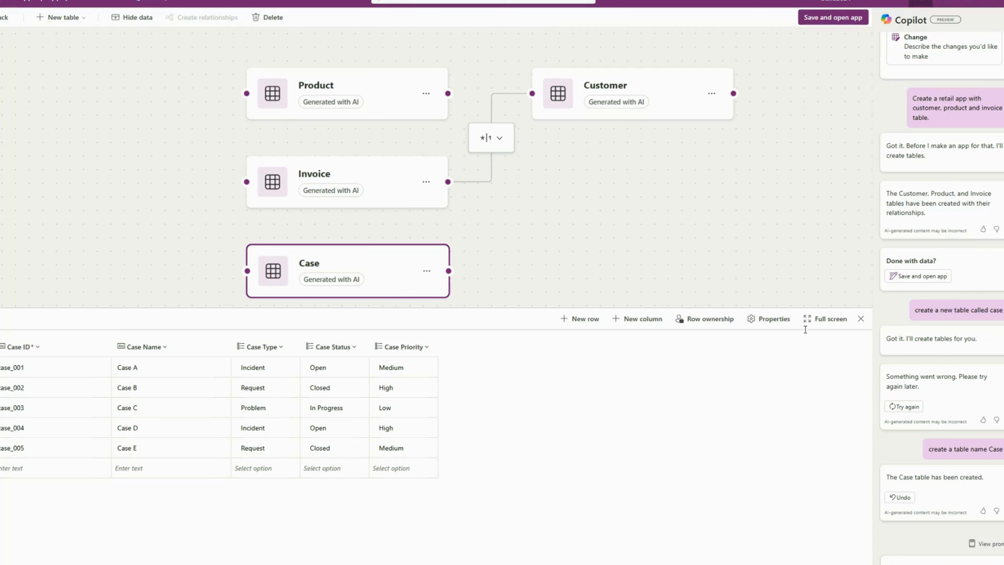
For the Customer table, ask Copilot to "add a lookup column connecting to the case table"
click(691, 96)
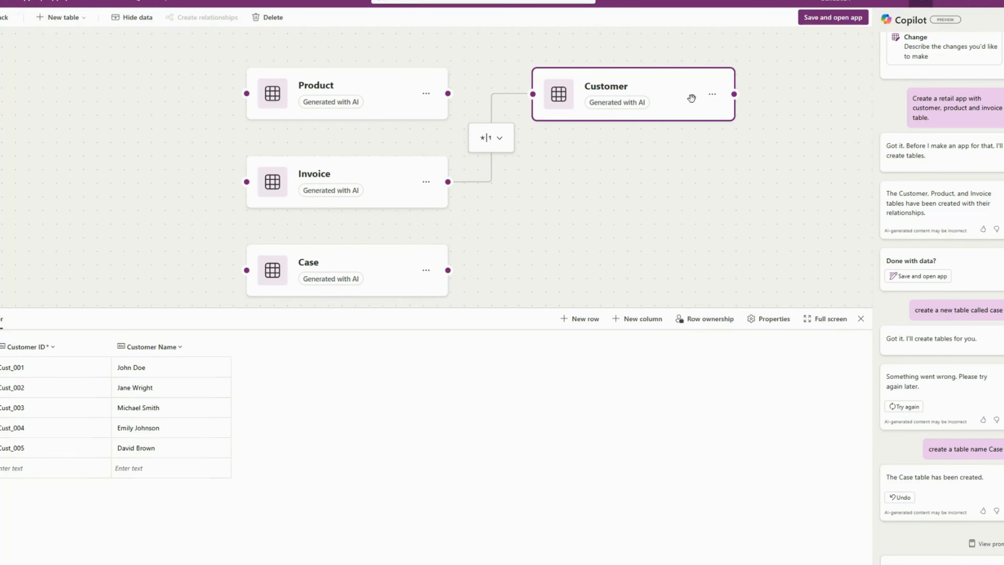
click(911, 560)
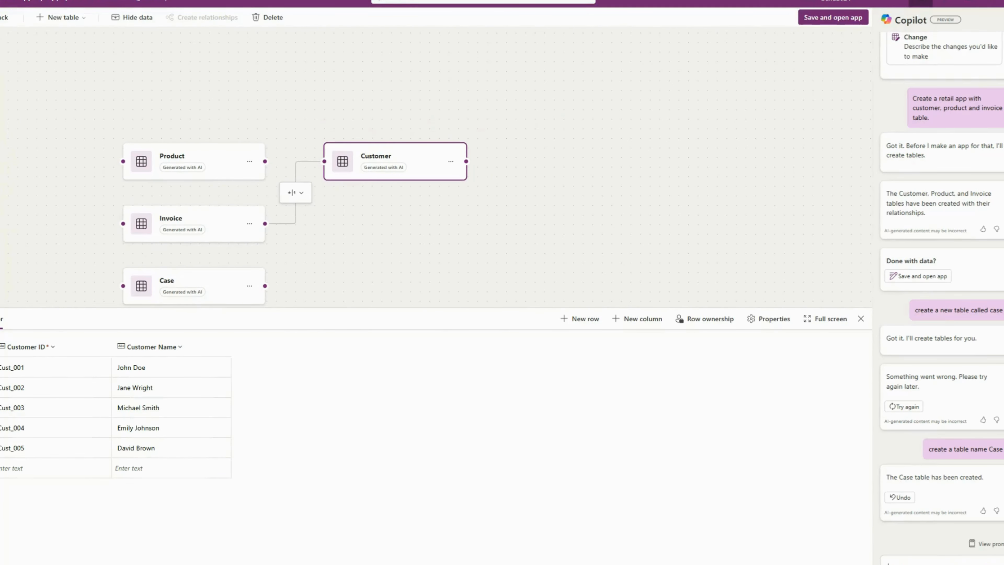
text(add a lookup column connecting to the case table)
key(Return)
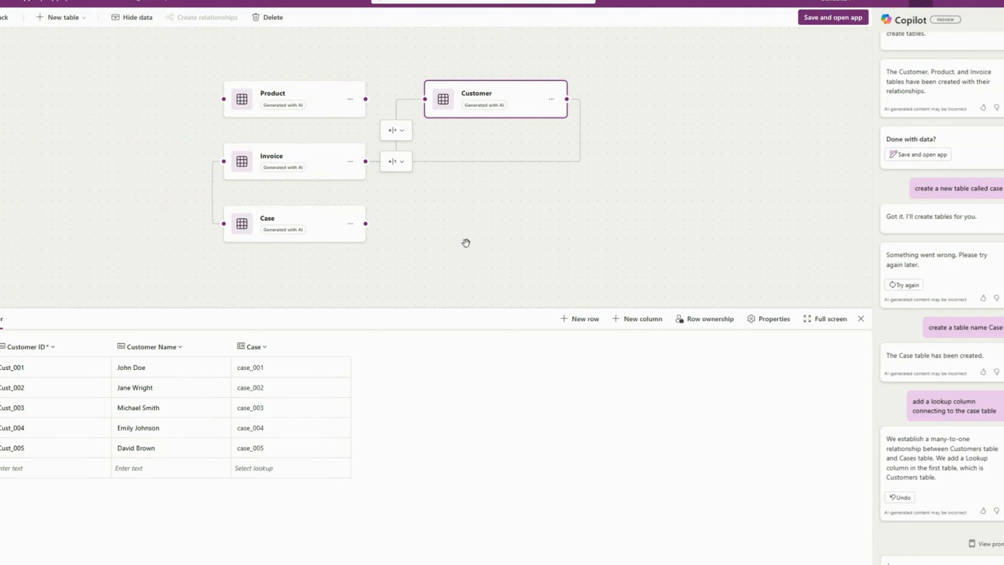
Check the Case lookup column in the Customer table, and save the tables and open the app
scroll(265, 173, up, 2)
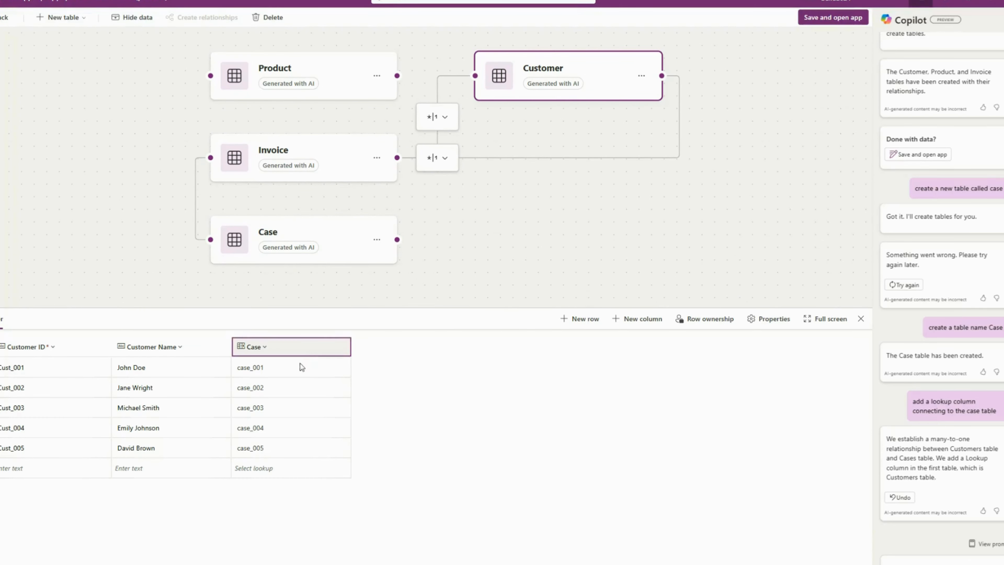
click(263, 347)
click(263, 348)
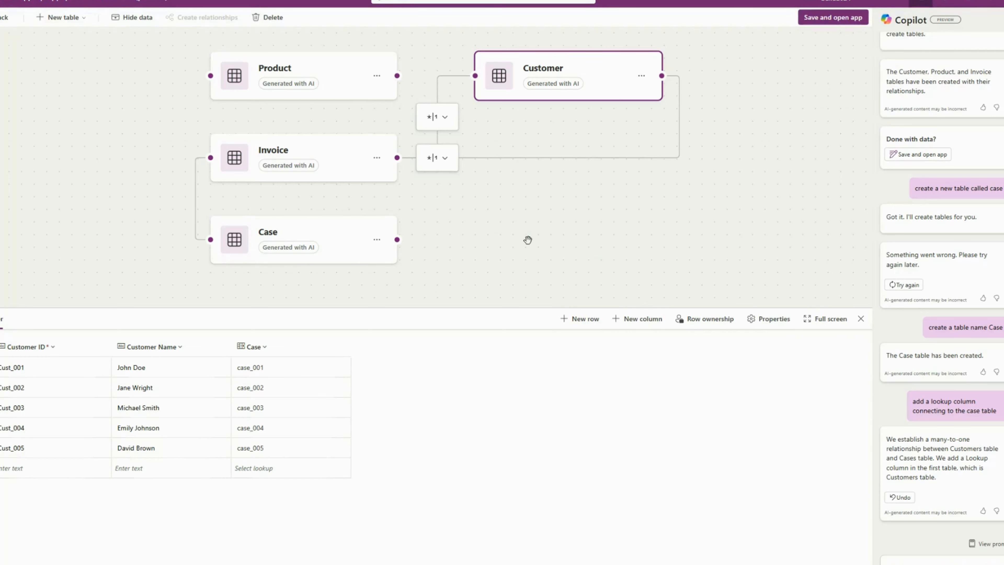
drag(544, 233, 550, 261)
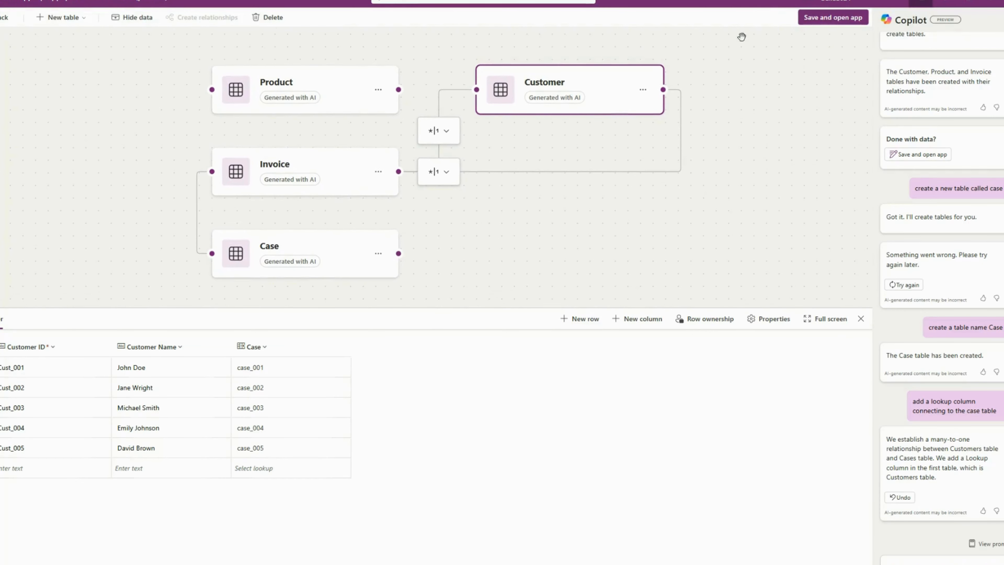
click(846, 19)
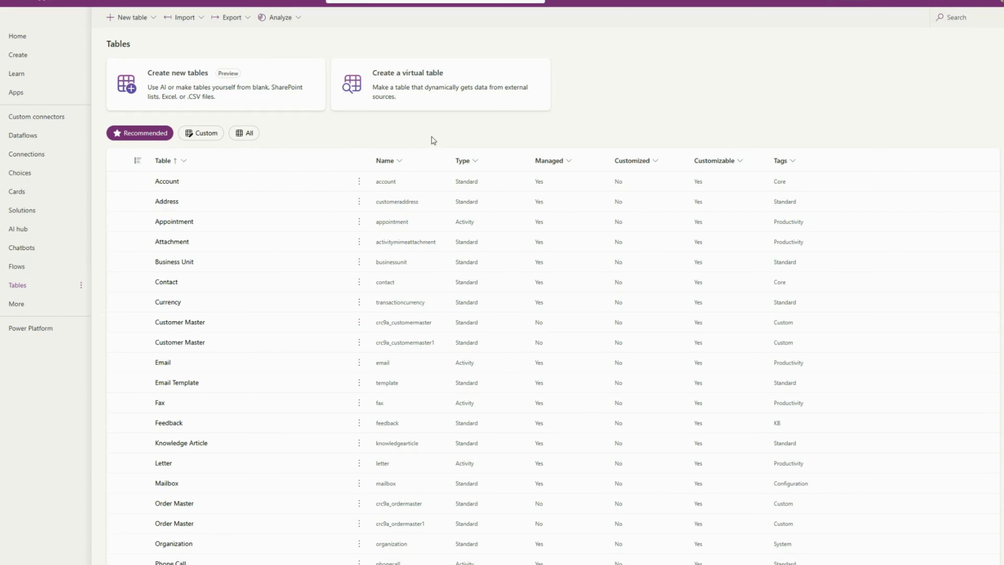
List the environment's custom tables and view the data sources used by the generated app
click(244, 133)
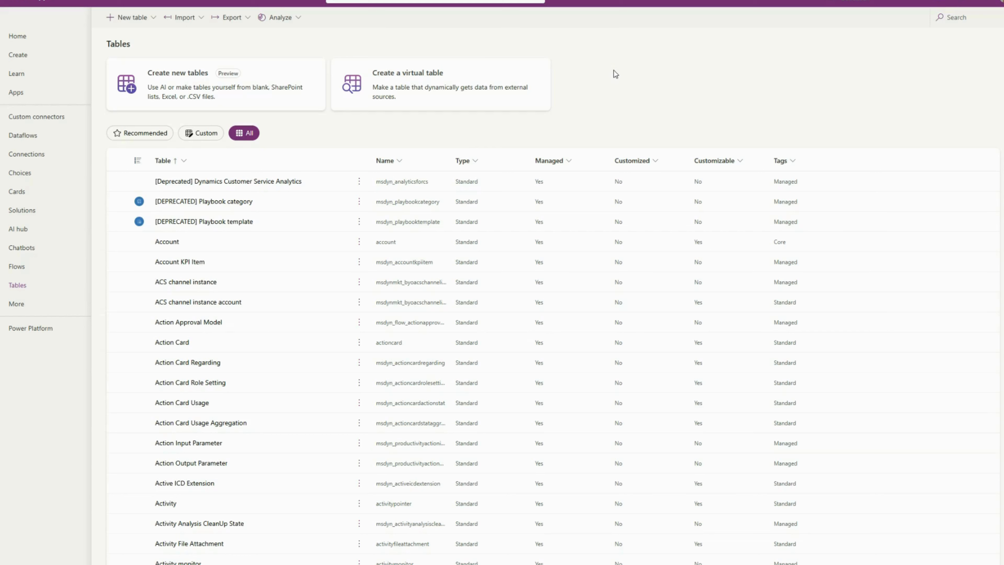
click(200, 133)
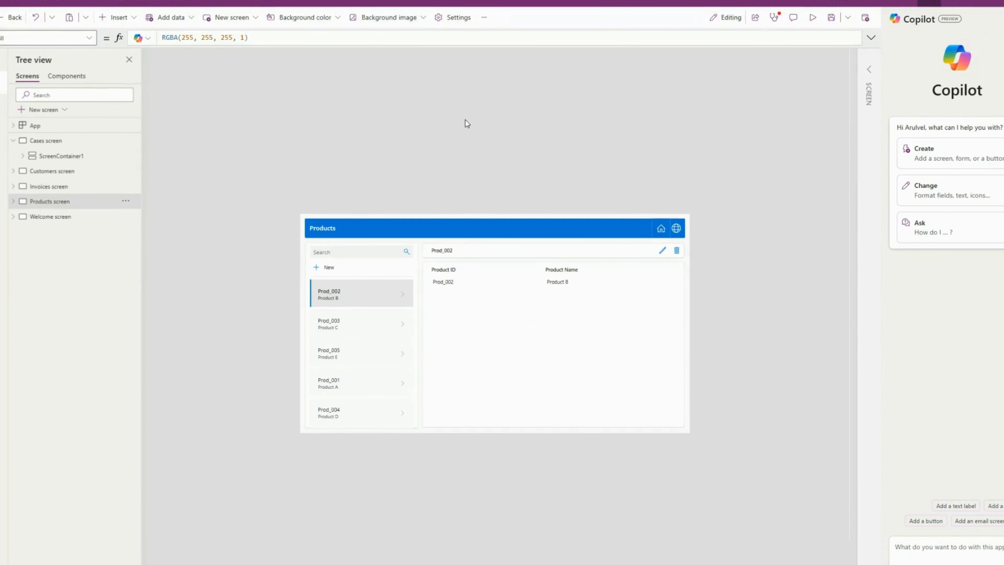
click(2, 151)
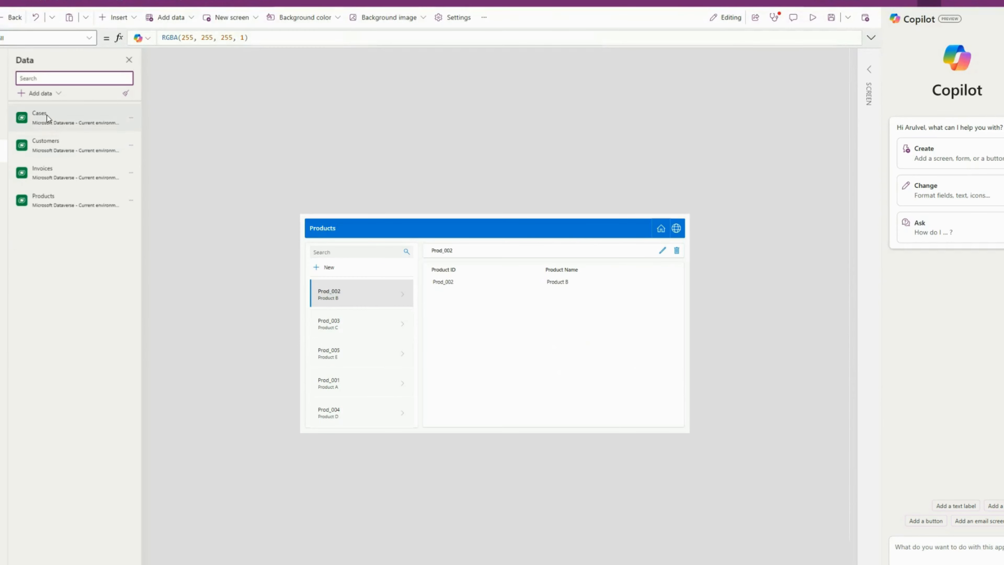
mouse_move(71, 129)
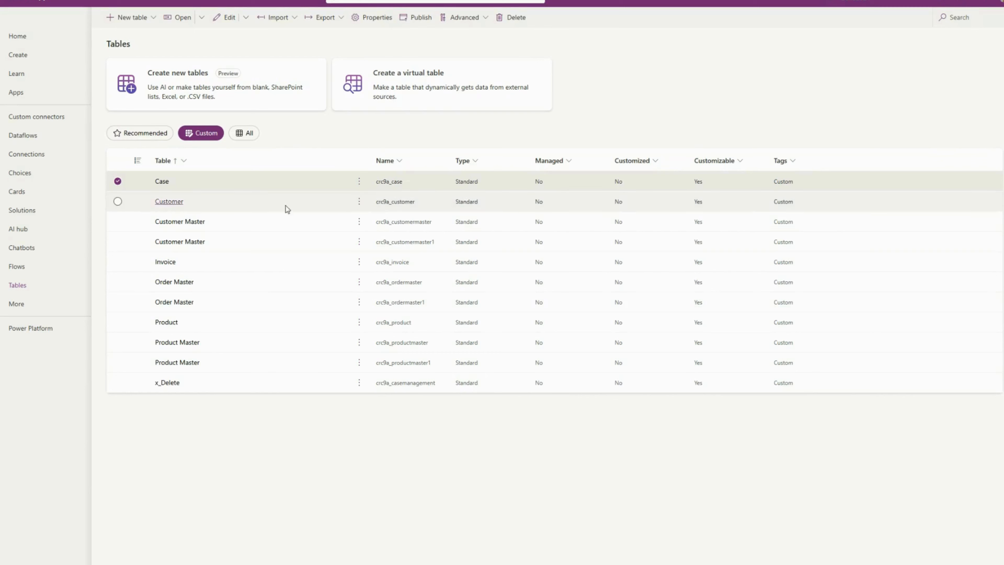
Try to delete the Case table from the custom tables list and confirm the deletion
click(359, 181)
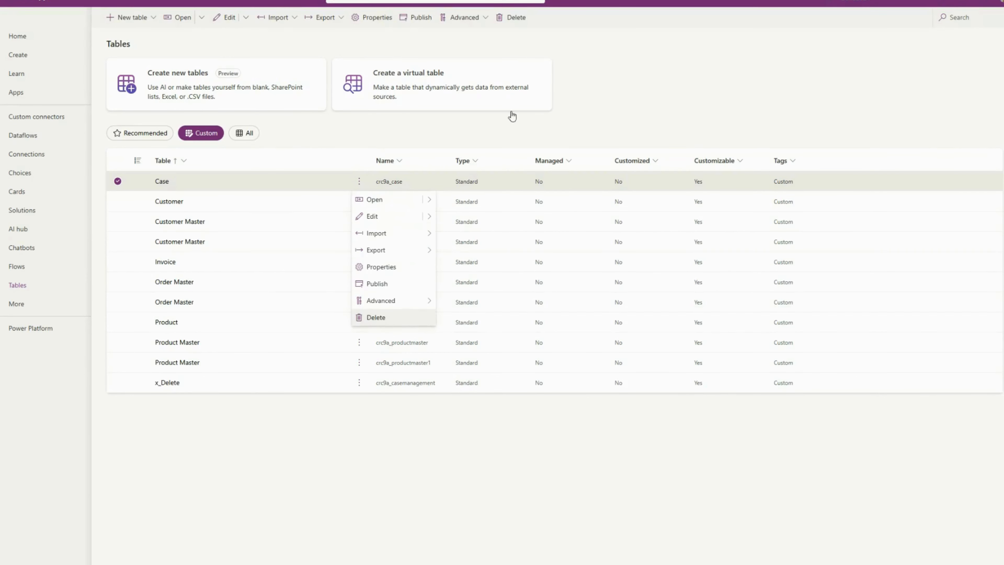
click(382, 321)
click(503, 338)
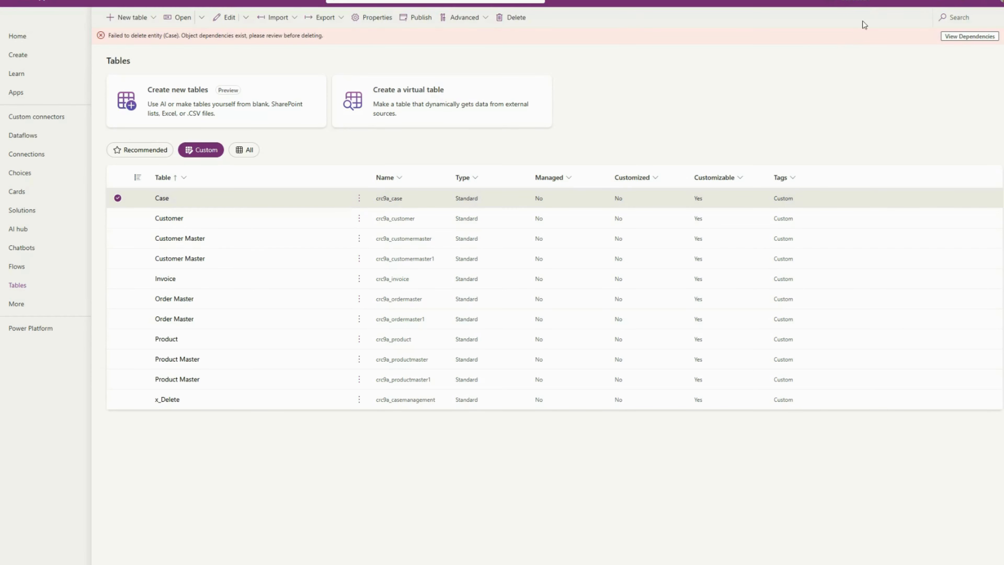
Check the current environment, reload the Tables page and filter it to custom tables
mouse_move(861, 3)
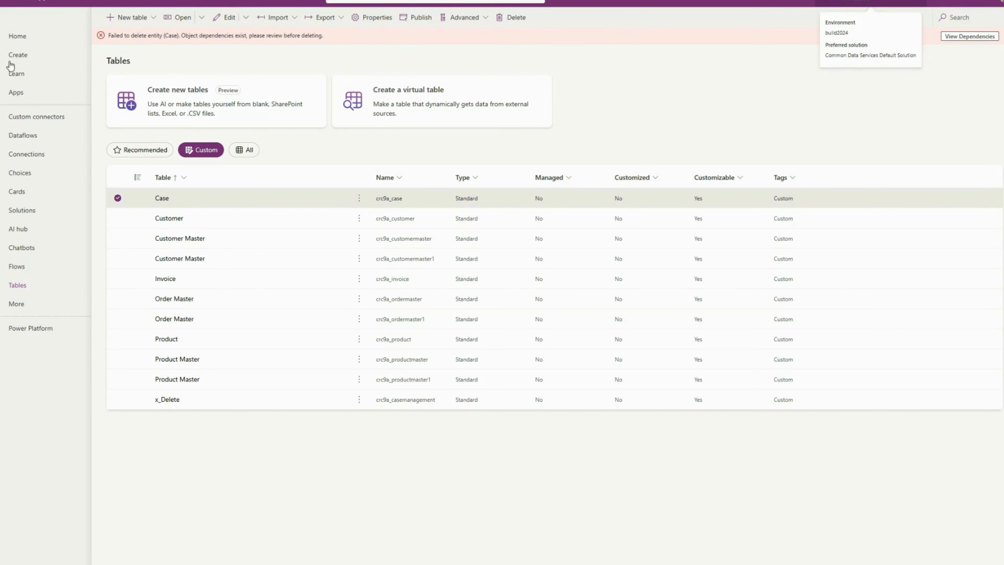
click(17, 285)
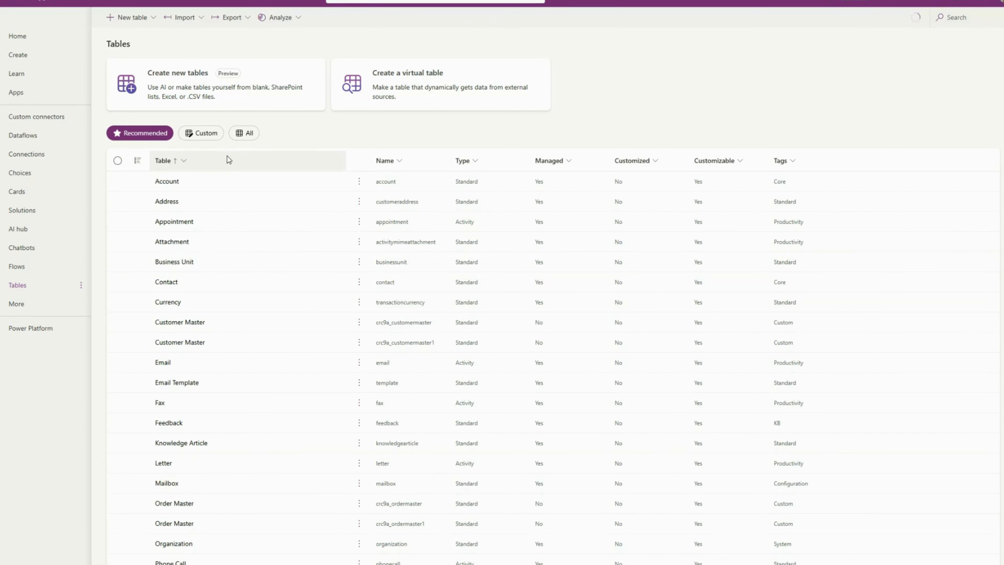
click(201, 133)
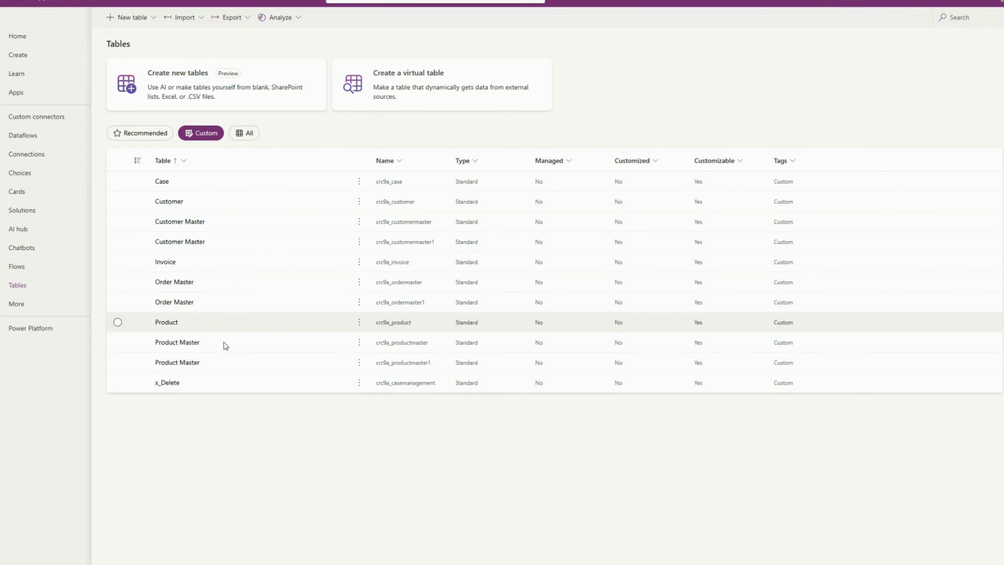